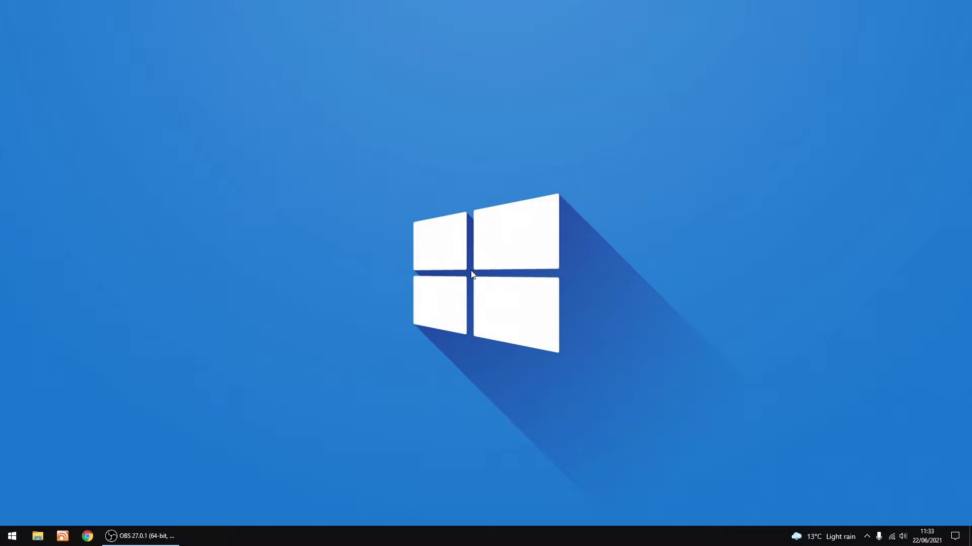
Step: Open the network location \\192.168.1.170 in File Explorer
click(37, 536)
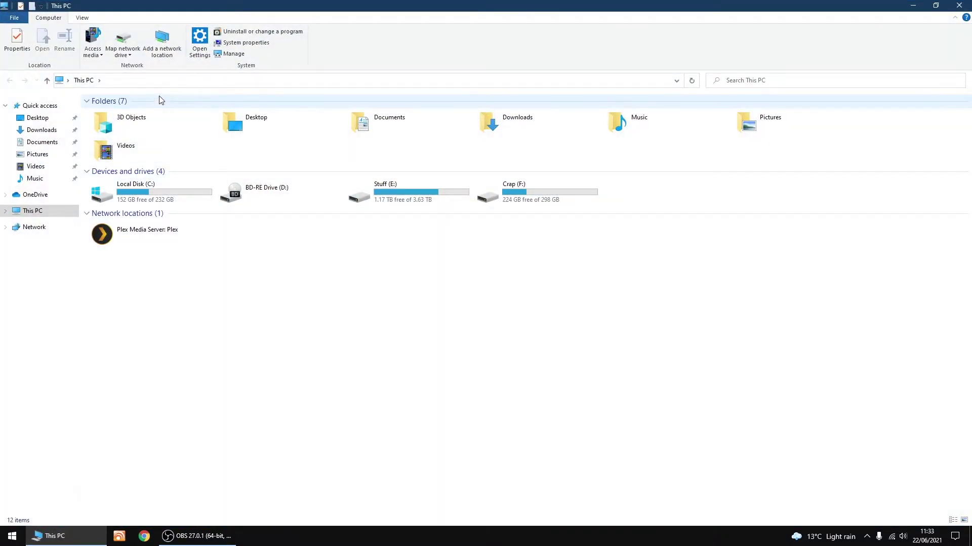
click(163, 82)
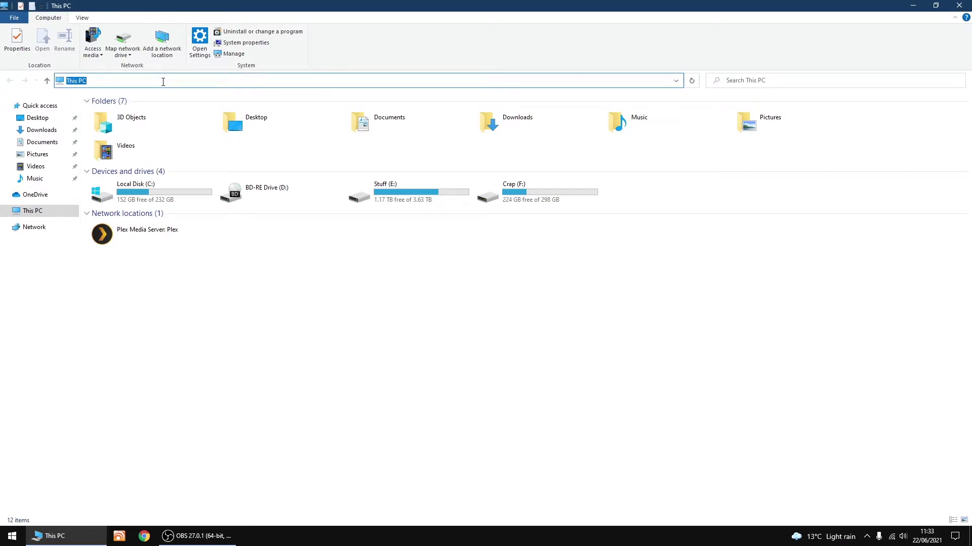
text(\\)
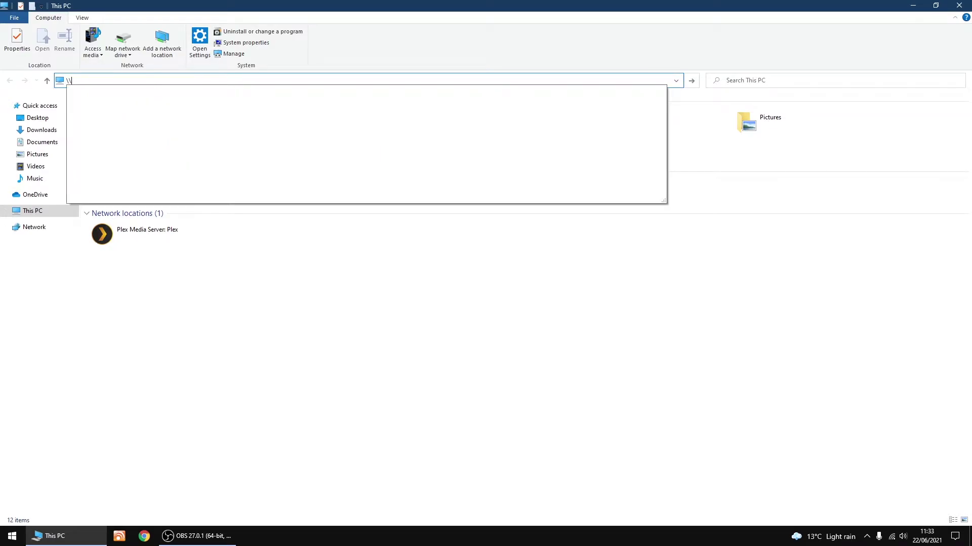
text(192.)
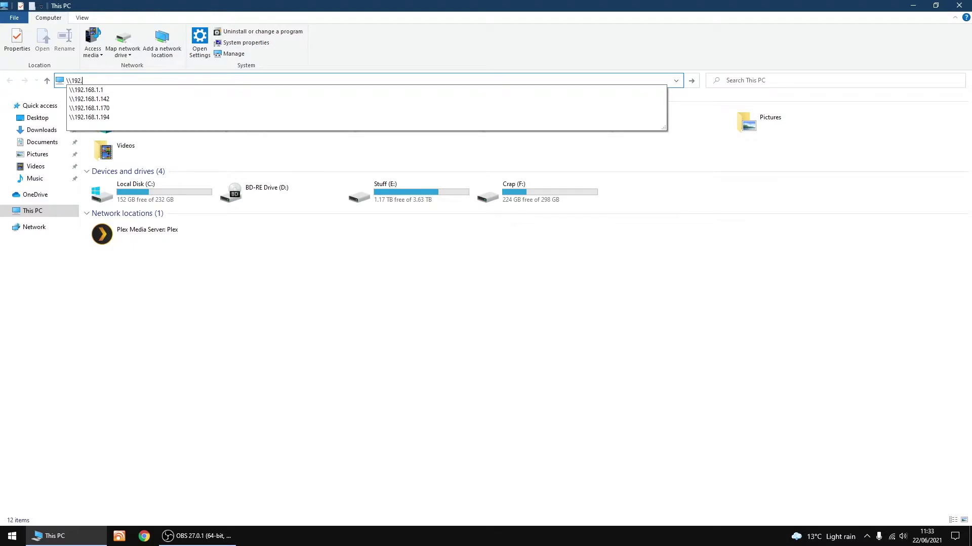
text(168.1.170)
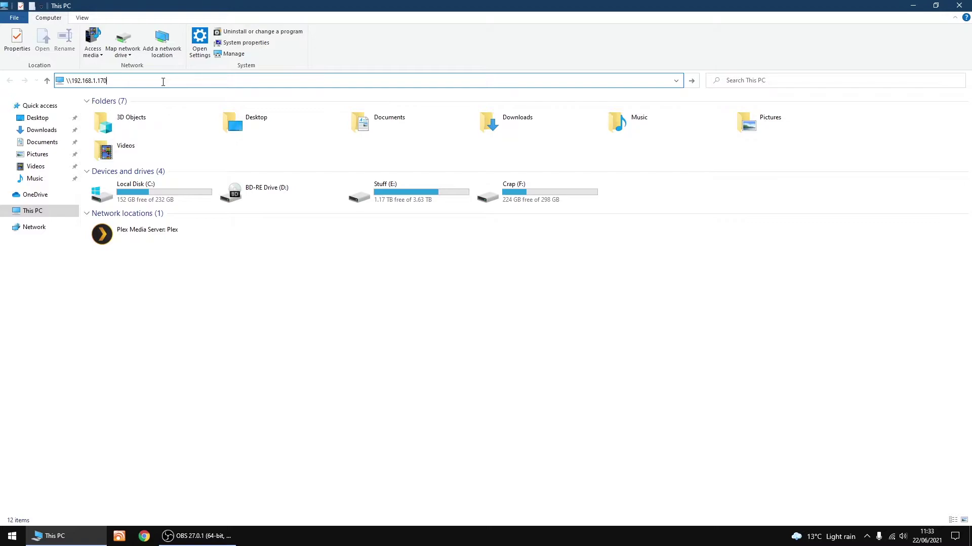
key(Return)
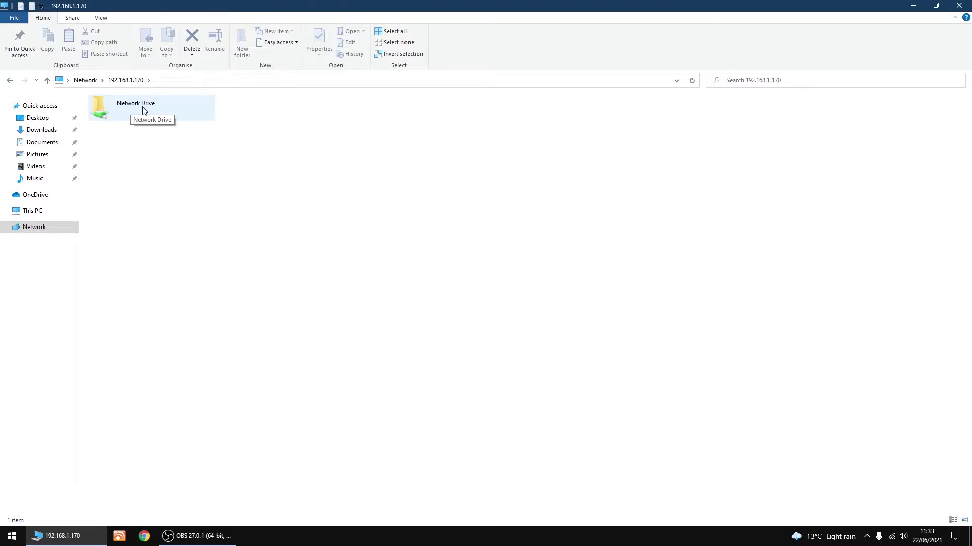
Step: Look through the Podcasts folder inside the Network Drive share, and return to the server's list of shares
double_click(136, 108)
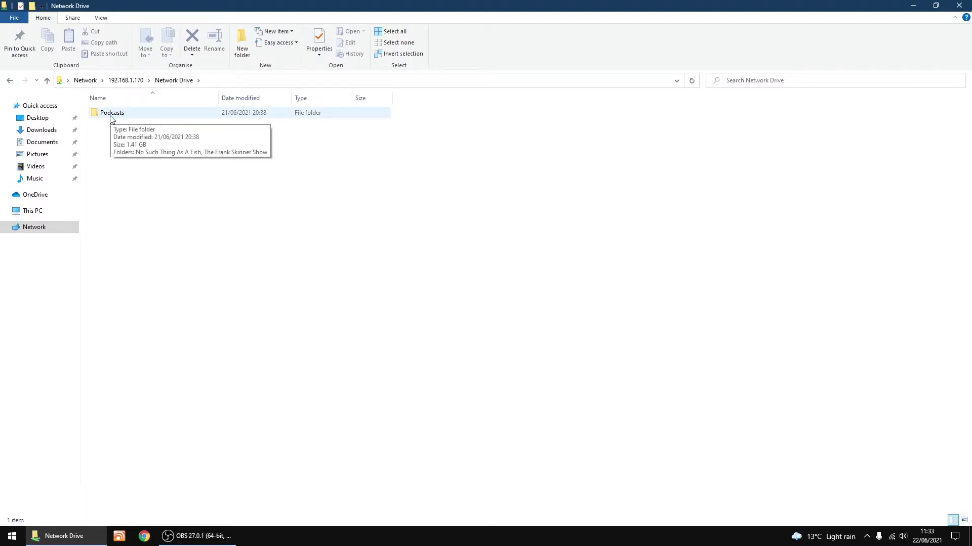
double_click(111, 114)
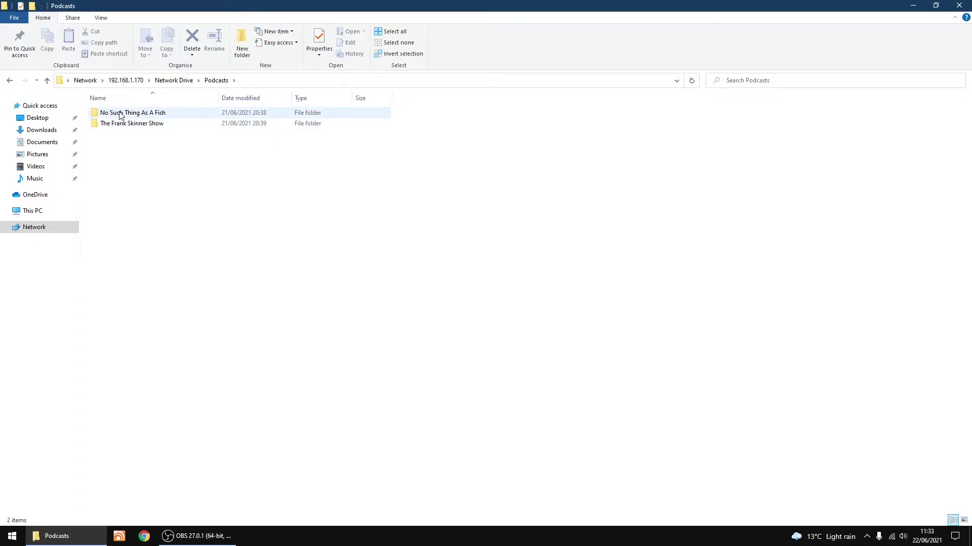
click(48, 83)
click(48, 82)
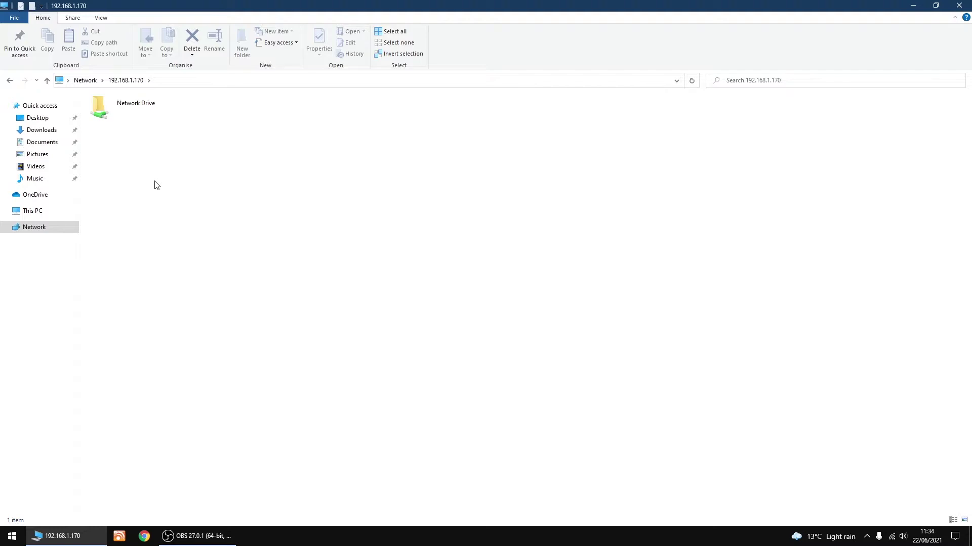
Step: Switch to Chrome and open the LMS page of the bookmarked piCorePlayer web interface
click(150, 540)
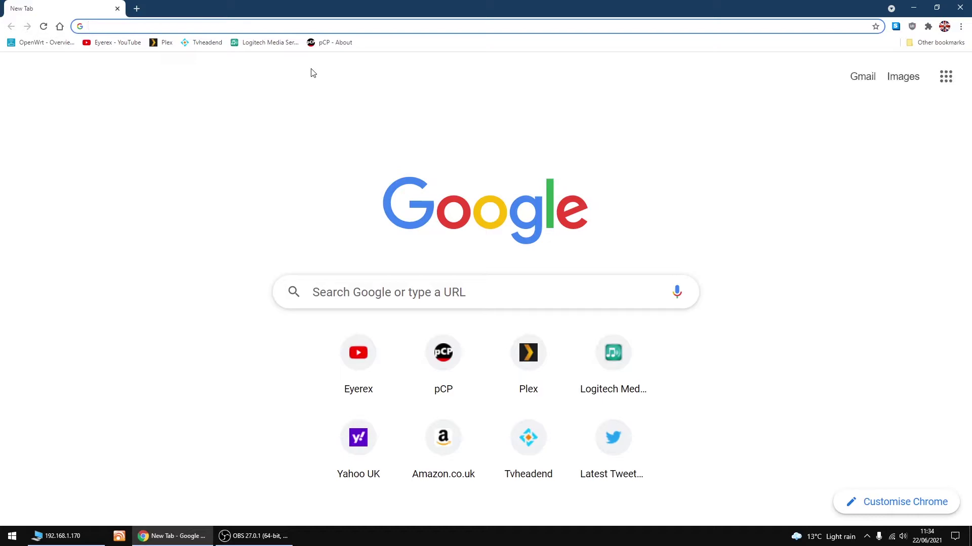
click(326, 48)
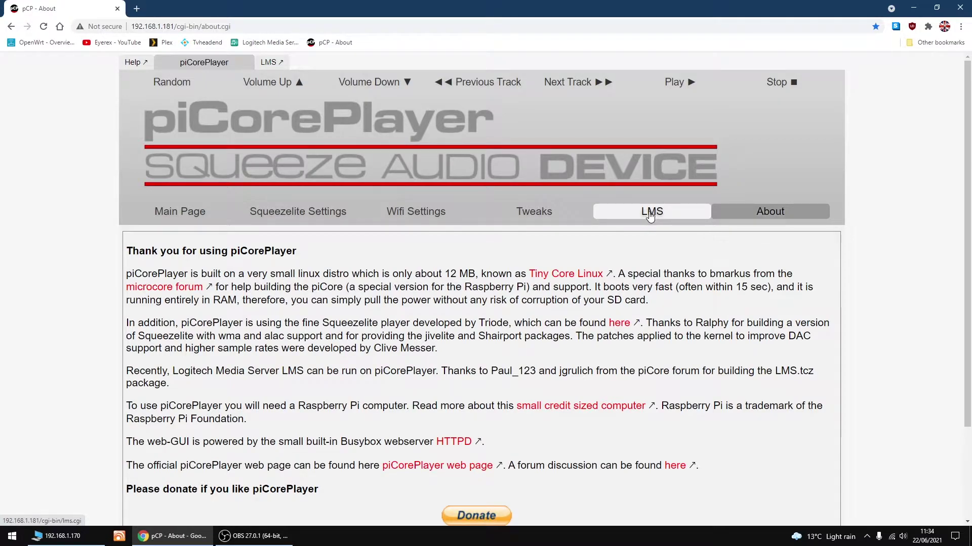
click(650, 213)
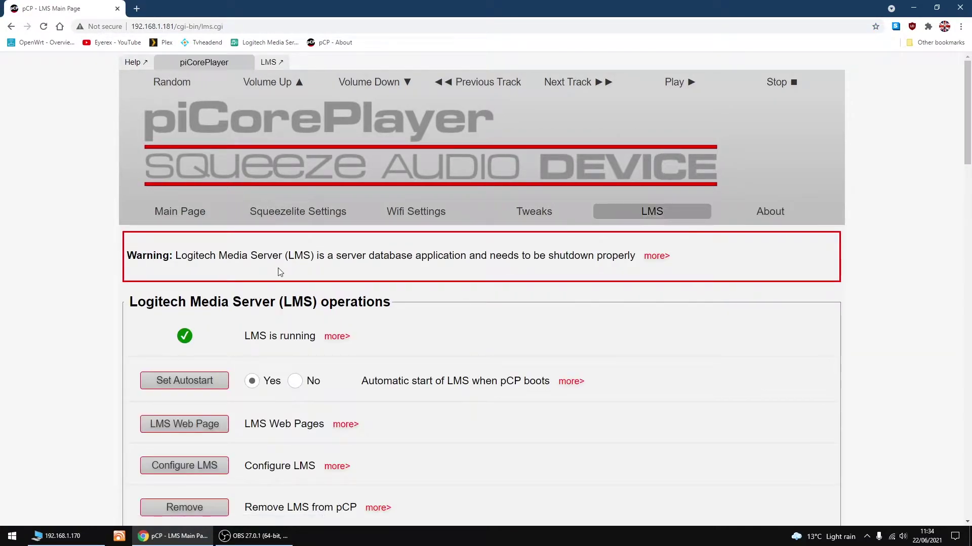
Step: Enable the network disk mount and set its mount point to /mnt/Podcasts
scroll(280, 272, down, 11)
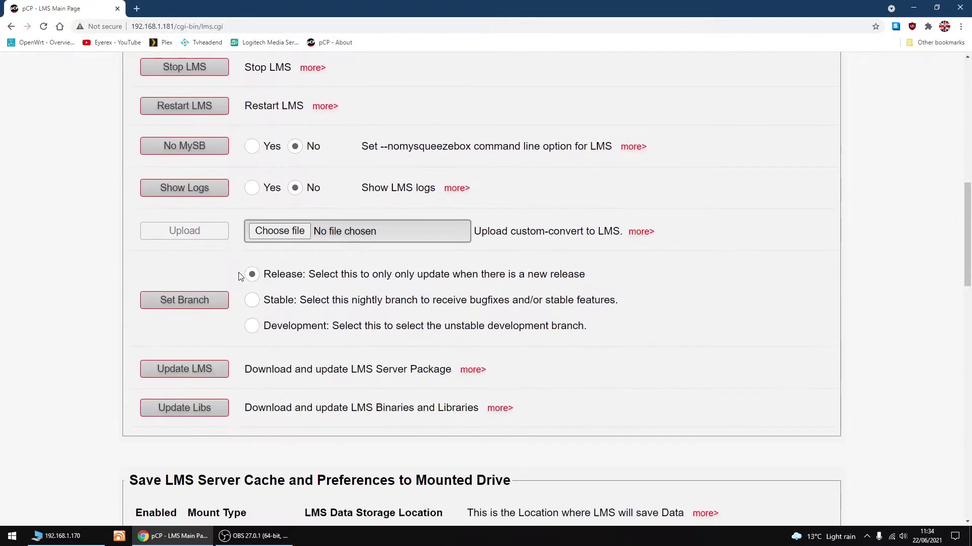
scroll(240, 276, down, 12)
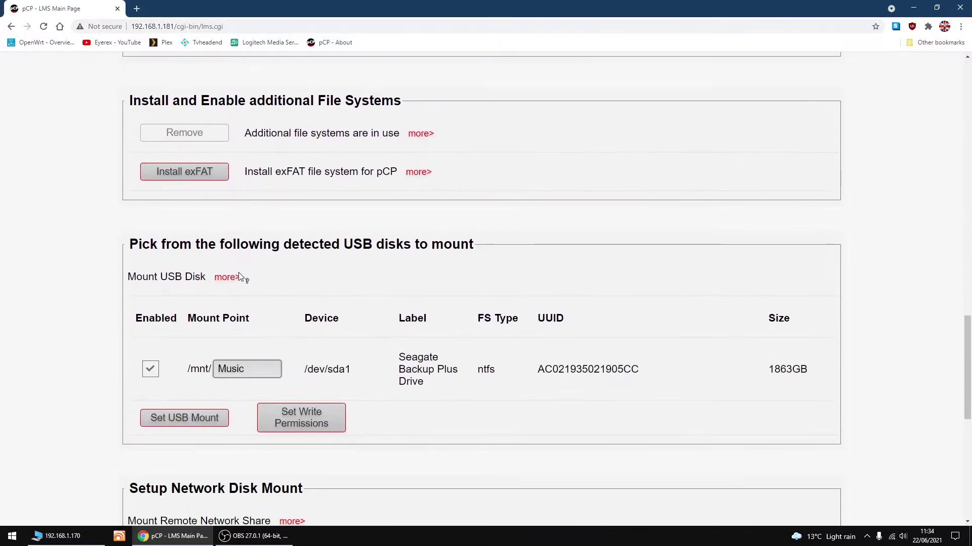
scroll(239, 273, down, 2)
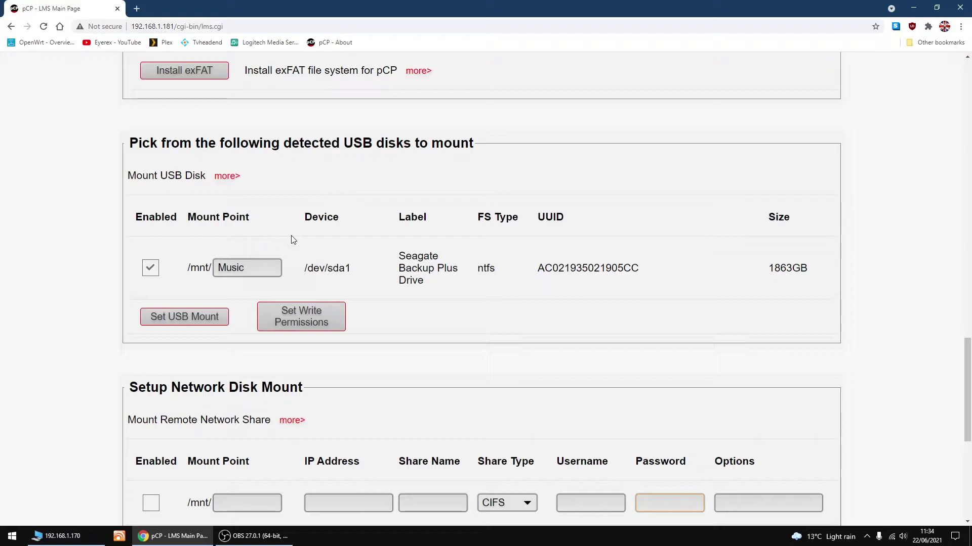
scroll(292, 239, down, 4)
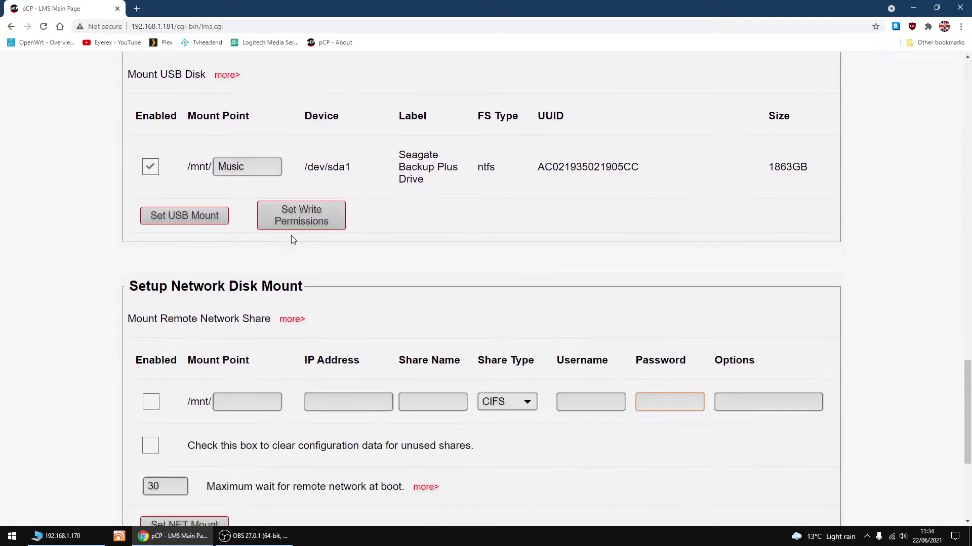
scroll(292, 240, down, 2)
scroll(292, 240, up, 1)
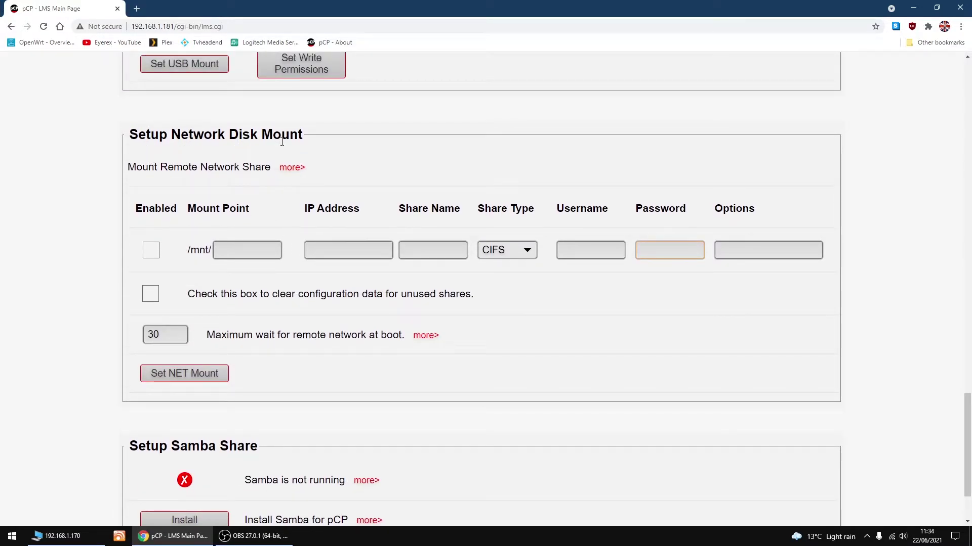
click(153, 255)
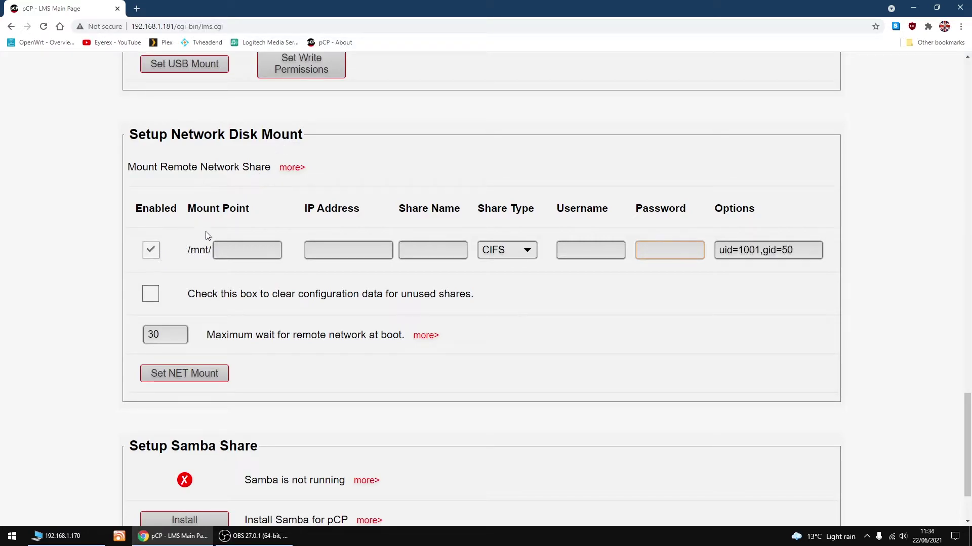
click(232, 253)
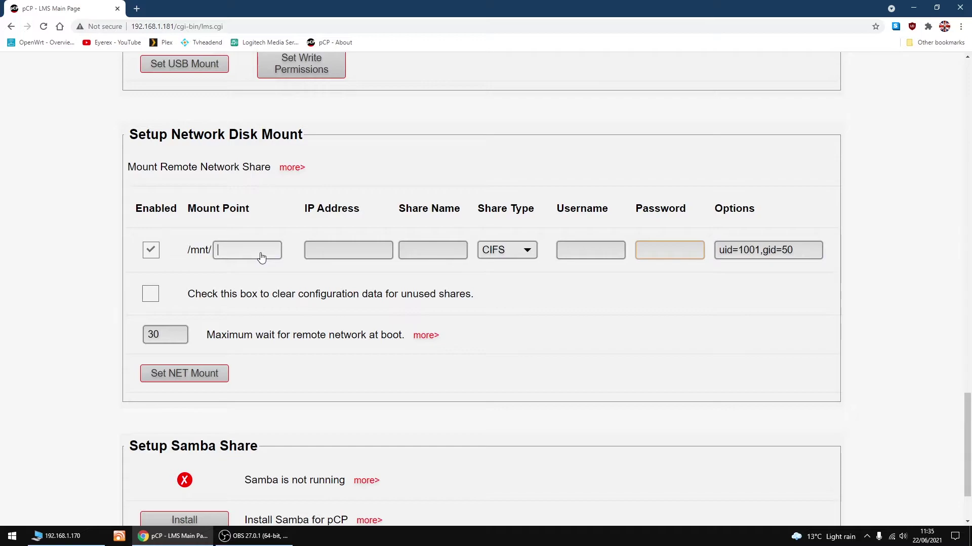
text(Podcasts)
Step: Check the server's address in File Explorer and set the network mount's IP address to 192.168.1.170
click(326, 256)
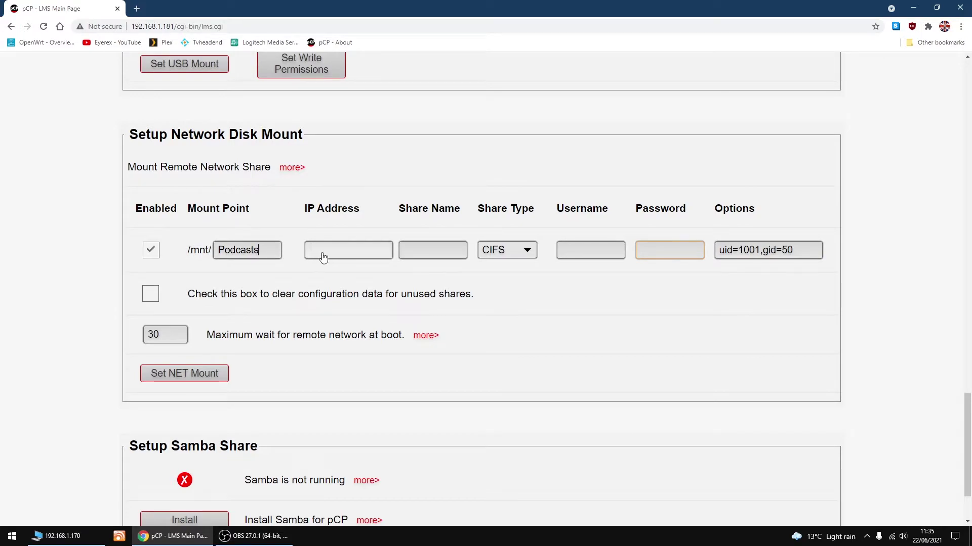
click(81, 536)
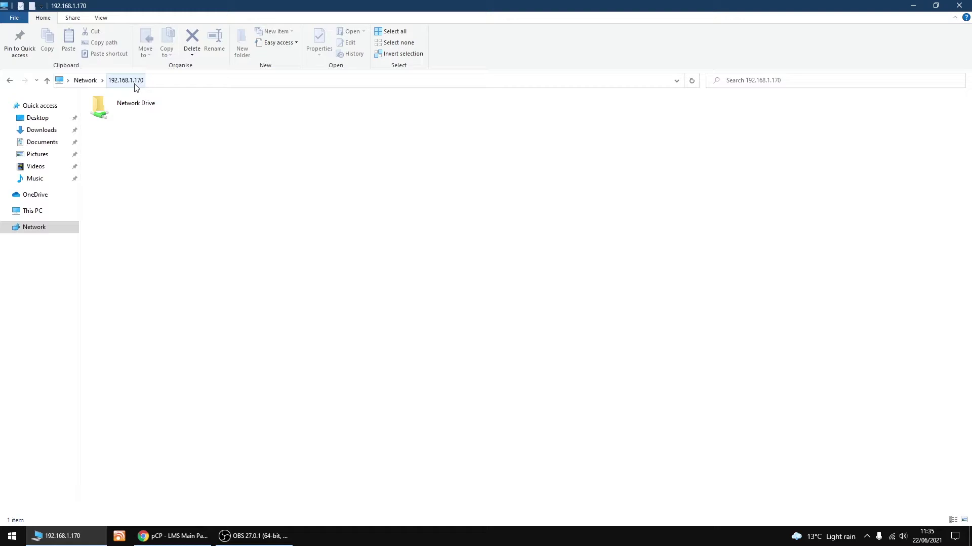
click(173, 535)
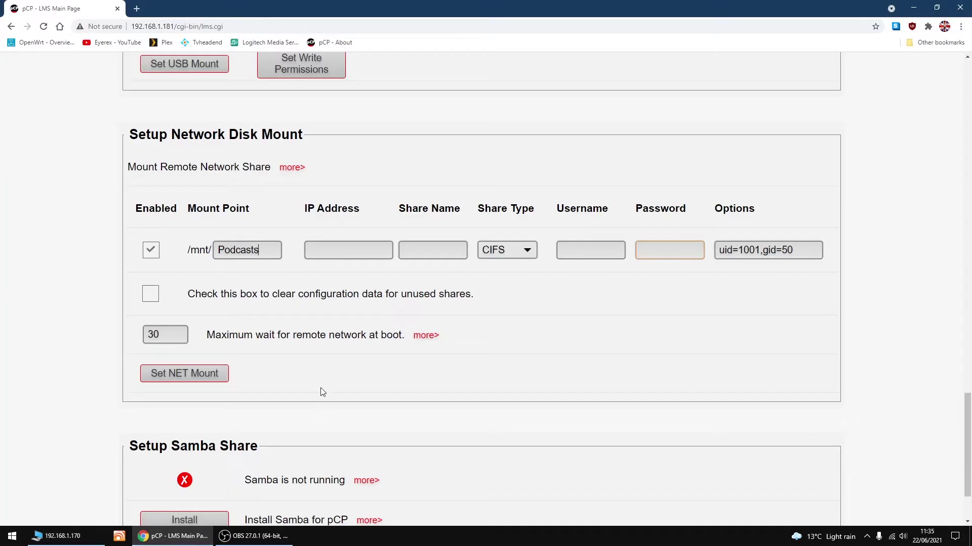
click(337, 250)
text(192.168.1.170)
Step: Check the shared folder's name in File Explorer and set the mount's share name to Network Drive
click(57, 536)
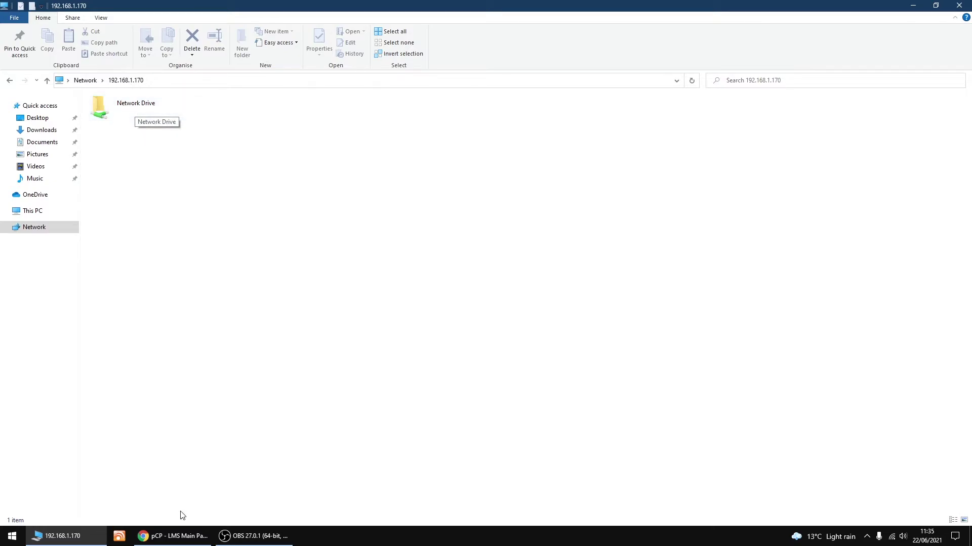
click(172, 535)
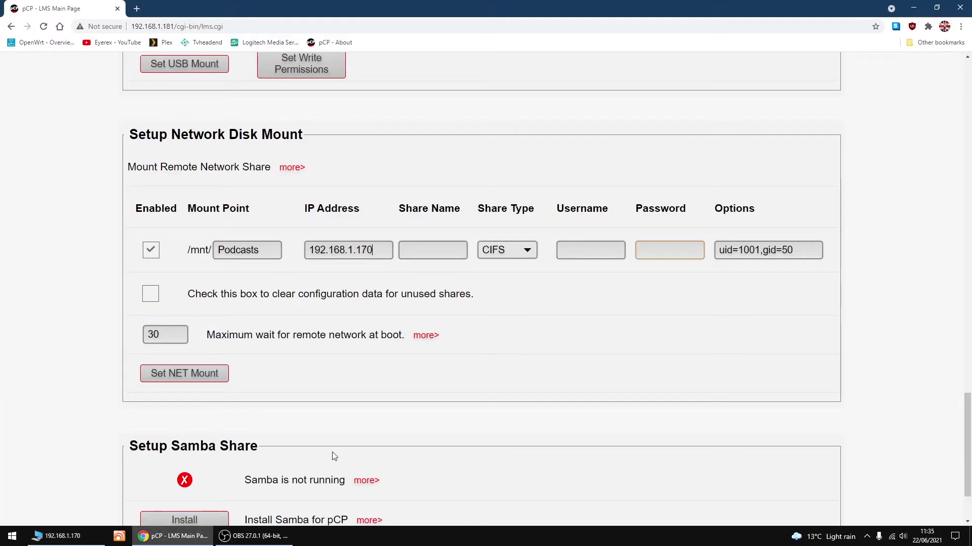
click(432, 253)
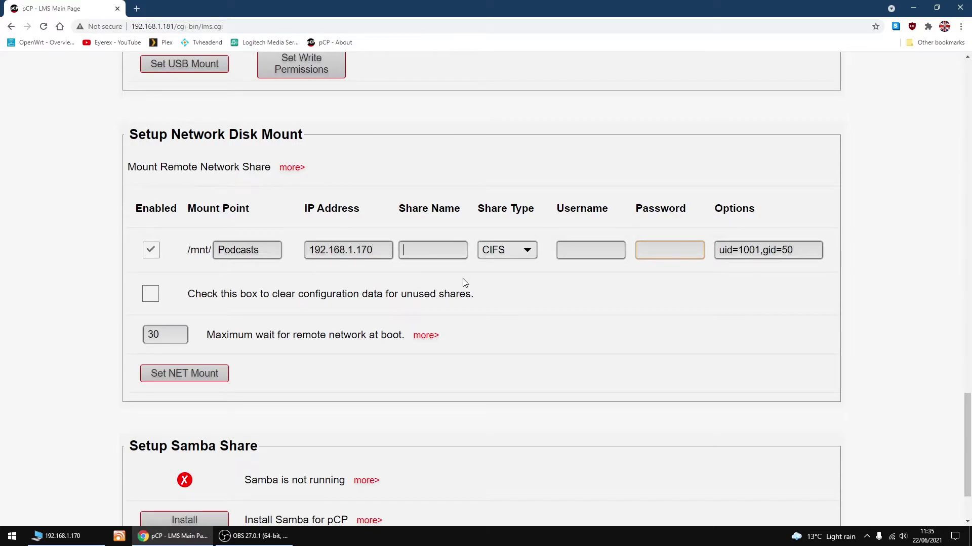
text(Network Drive)
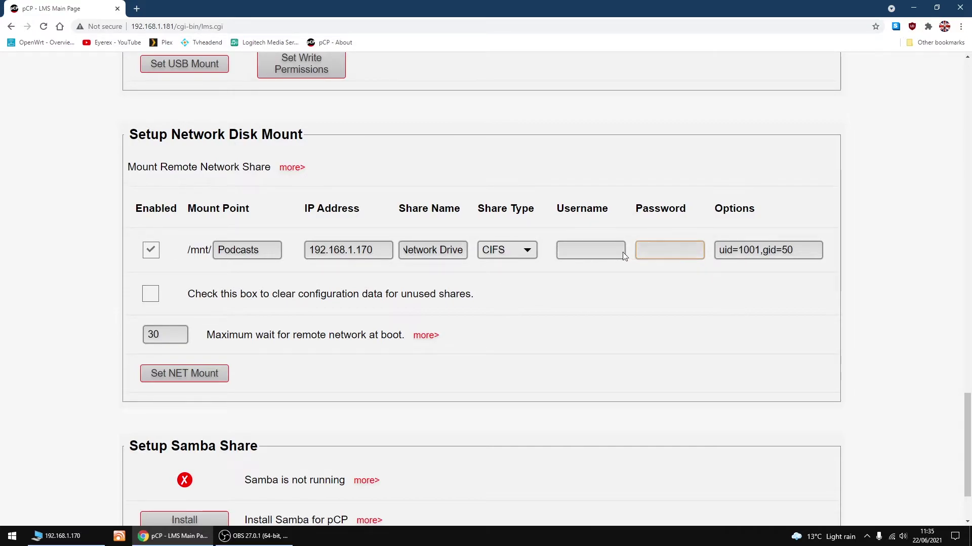
Step: Set the mount's username to Guest, apply the network mount, and return to the LMS page
click(595, 253)
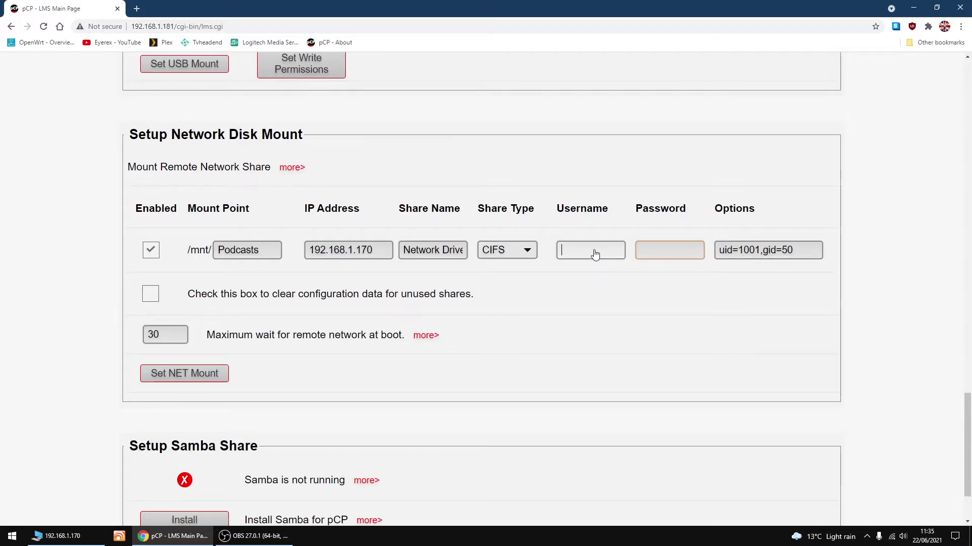
text(Guest)
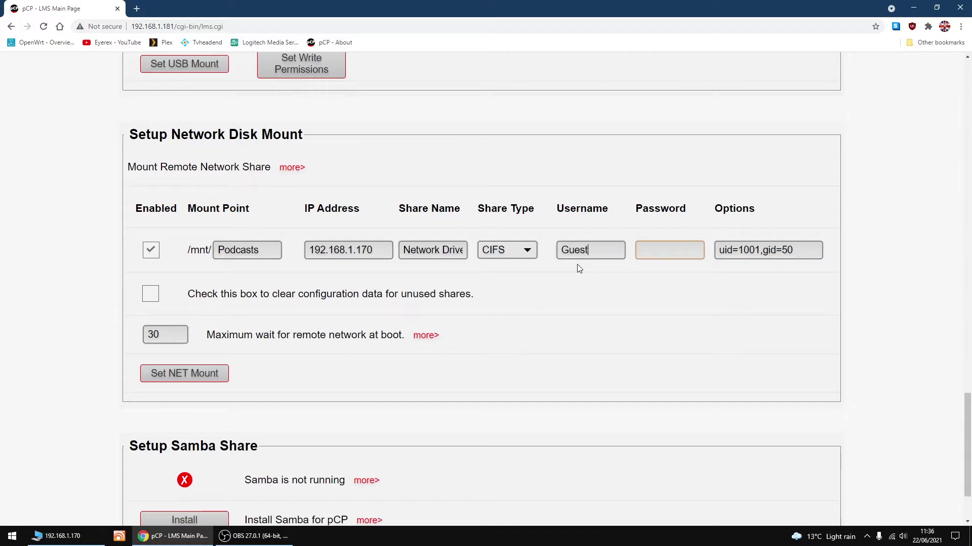
click(181, 379)
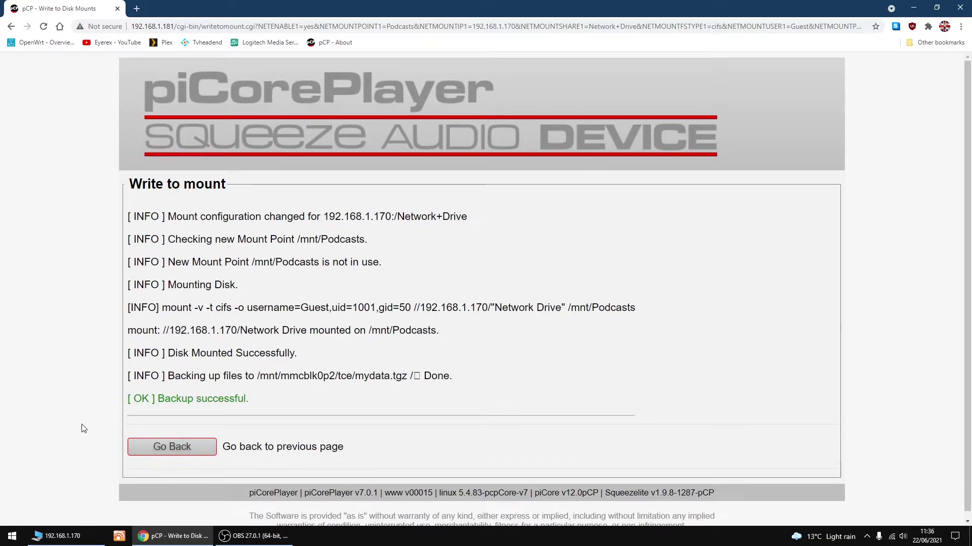
click(173, 448)
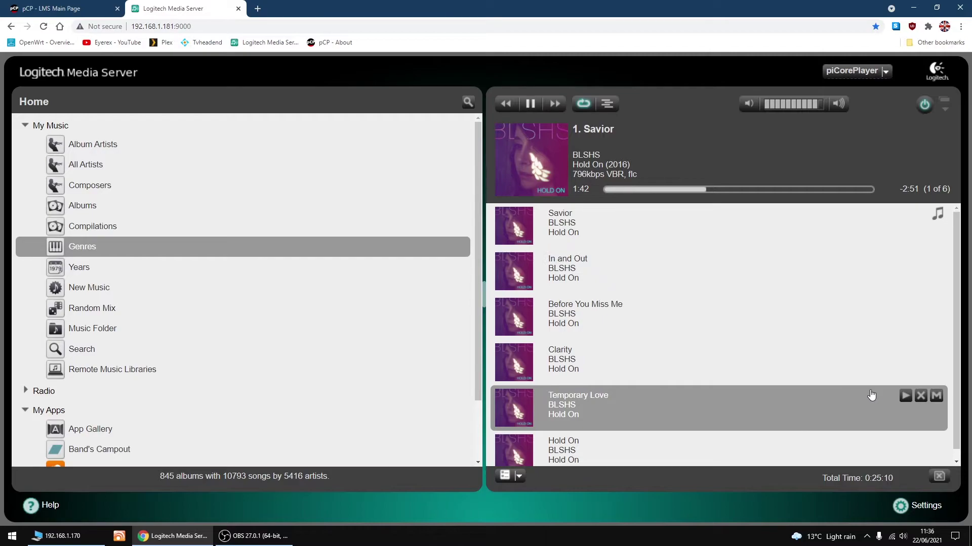
Step: In the server's basic settings, choose /mnt/Podcasts/Podcasts as the second media folder
click(926, 506)
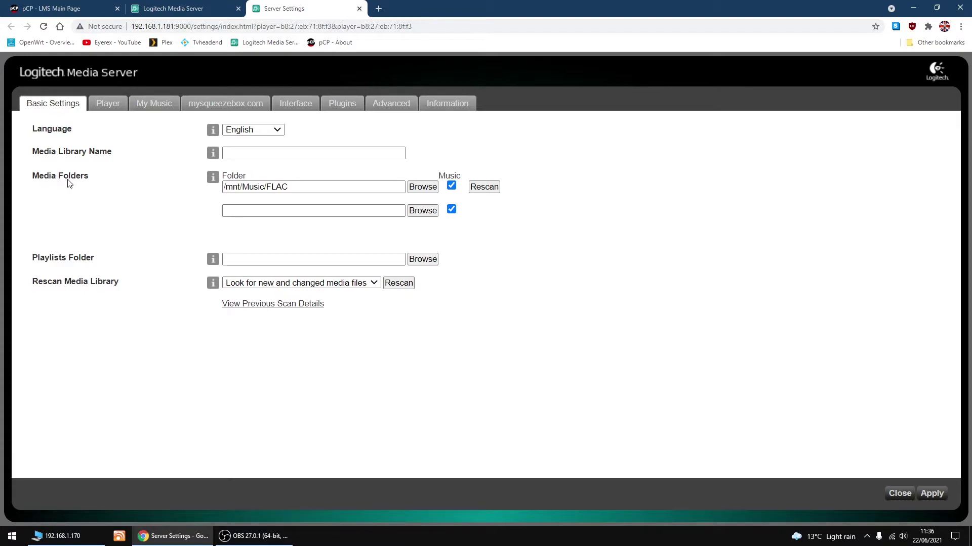
click(423, 211)
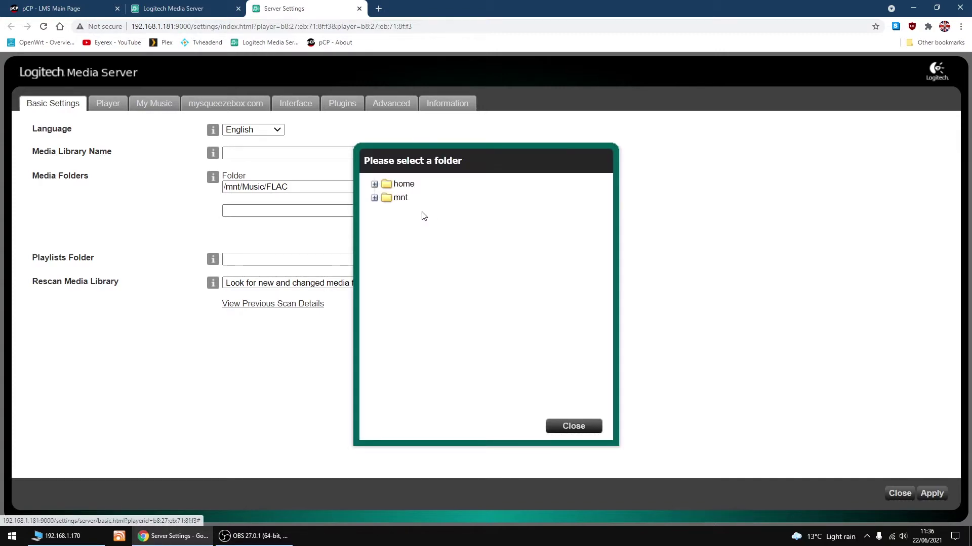
click(374, 198)
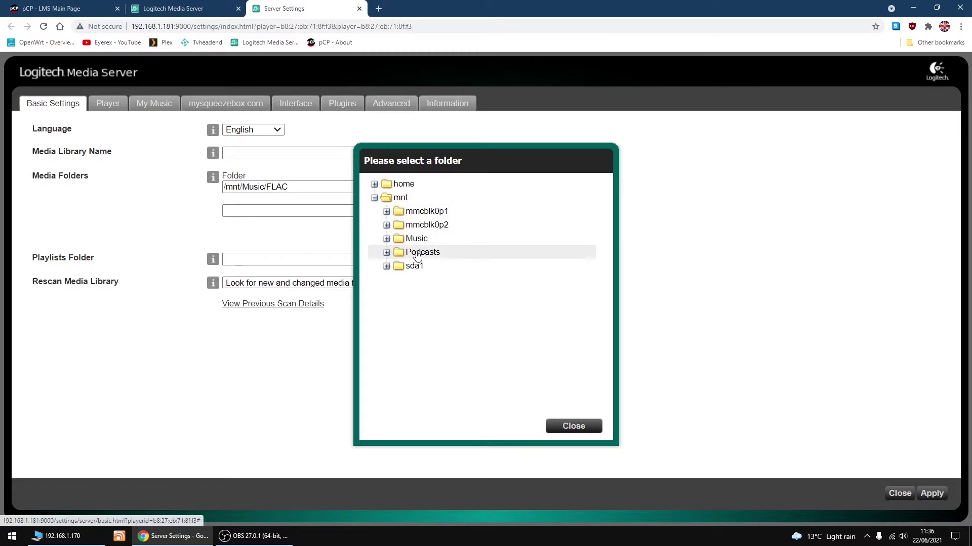
click(386, 253)
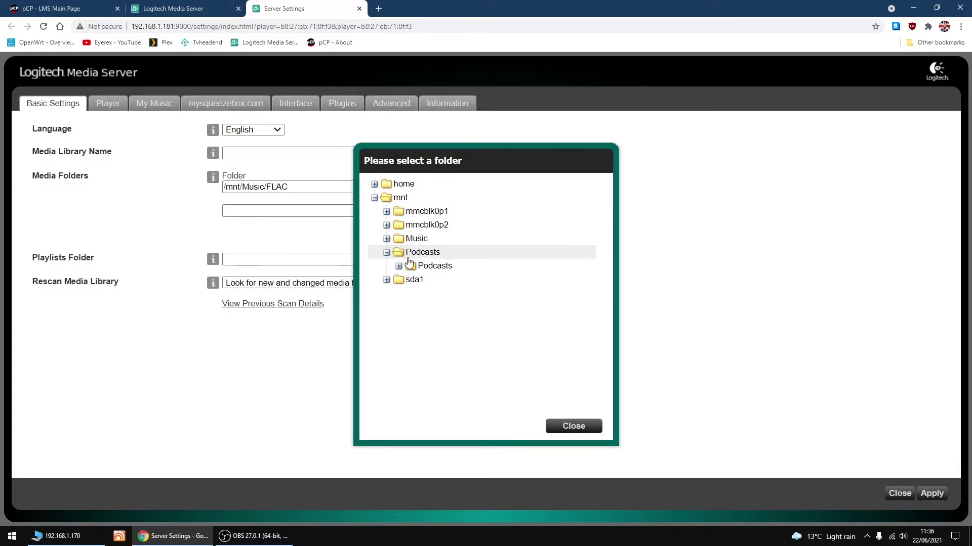
click(399, 266)
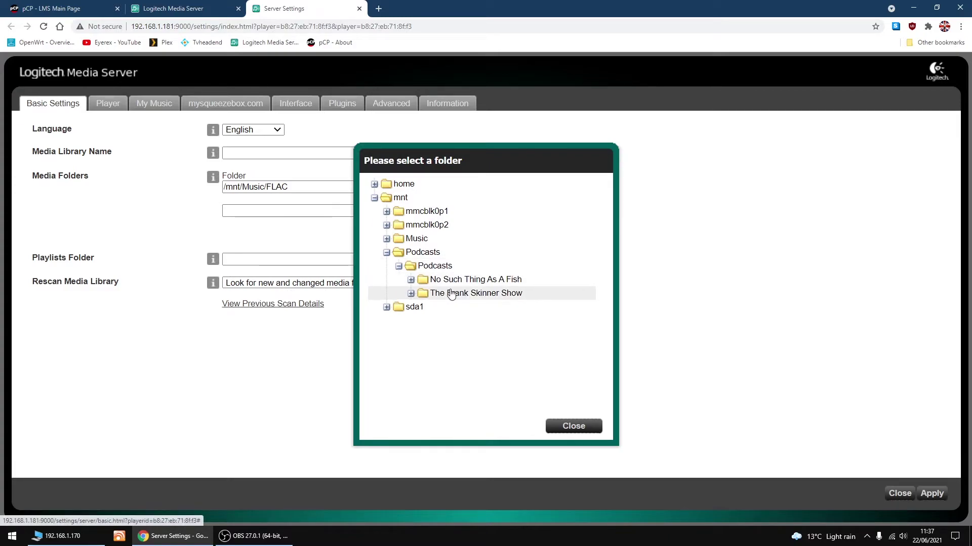
click(435, 266)
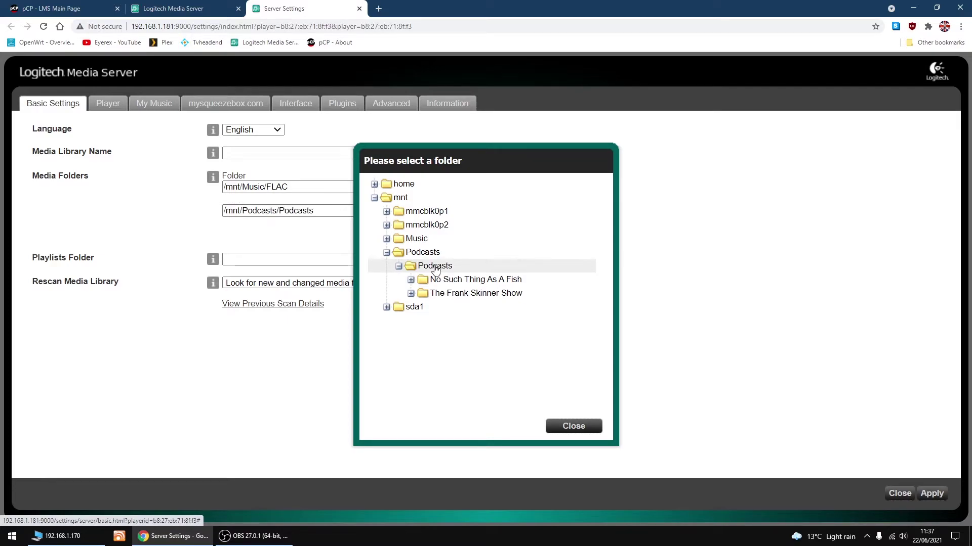
click(574, 427)
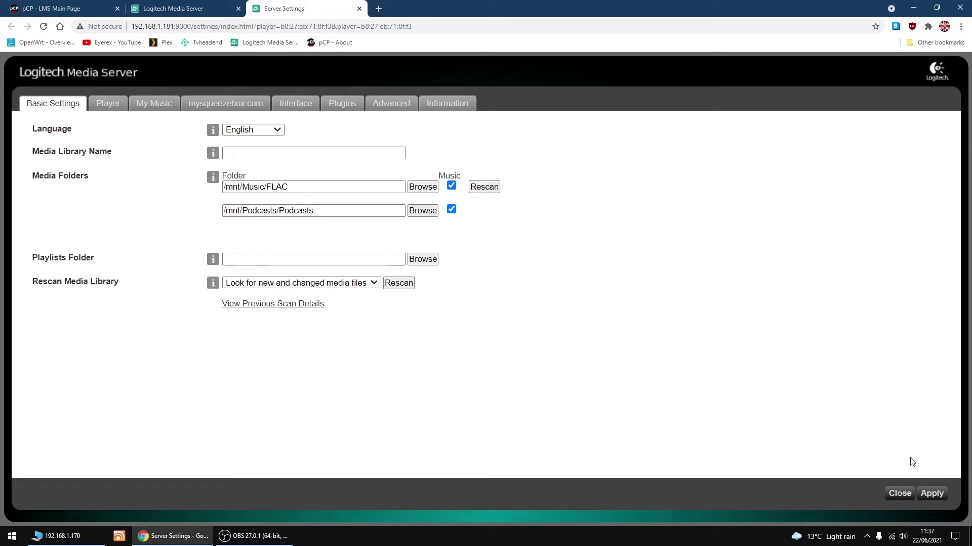
Step: Apply the media folder change, start the library rescan, and close the server settings
click(933, 494)
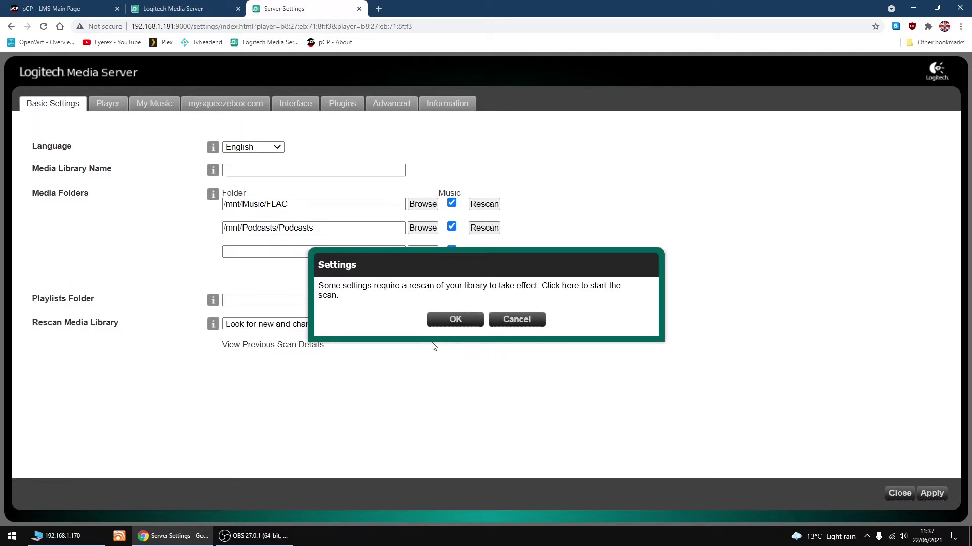
click(456, 320)
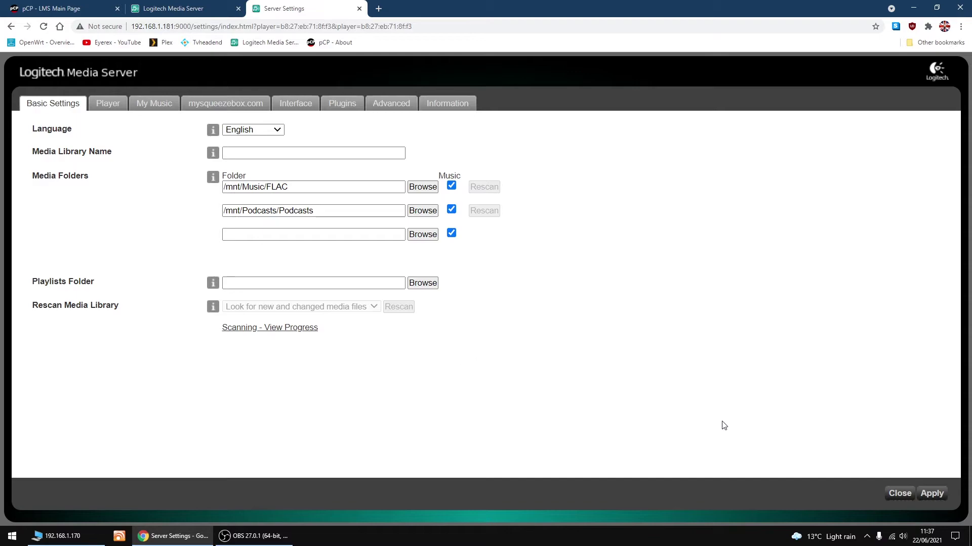
click(895, 495)
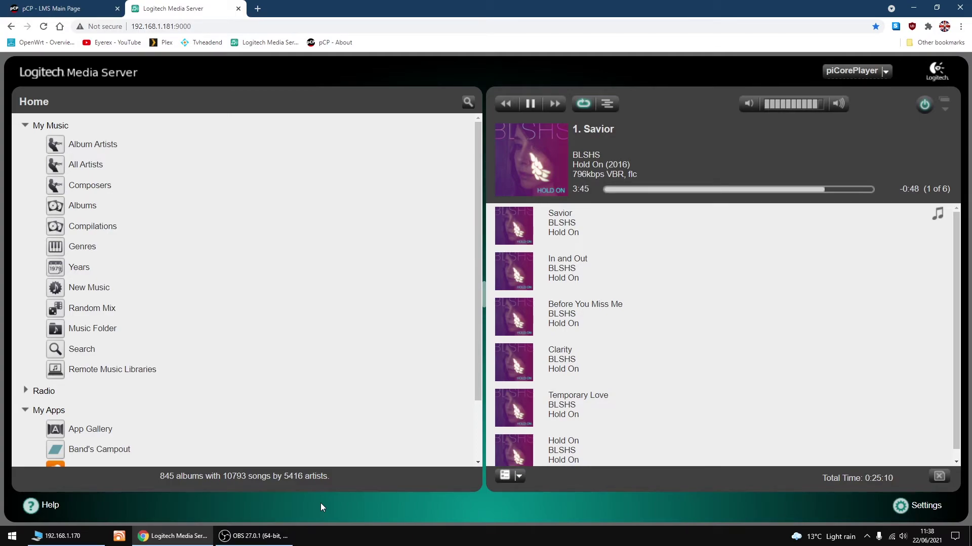
Step: Look through the library's album artists beginning with A and B for the podcast publisher
click(83, 146)
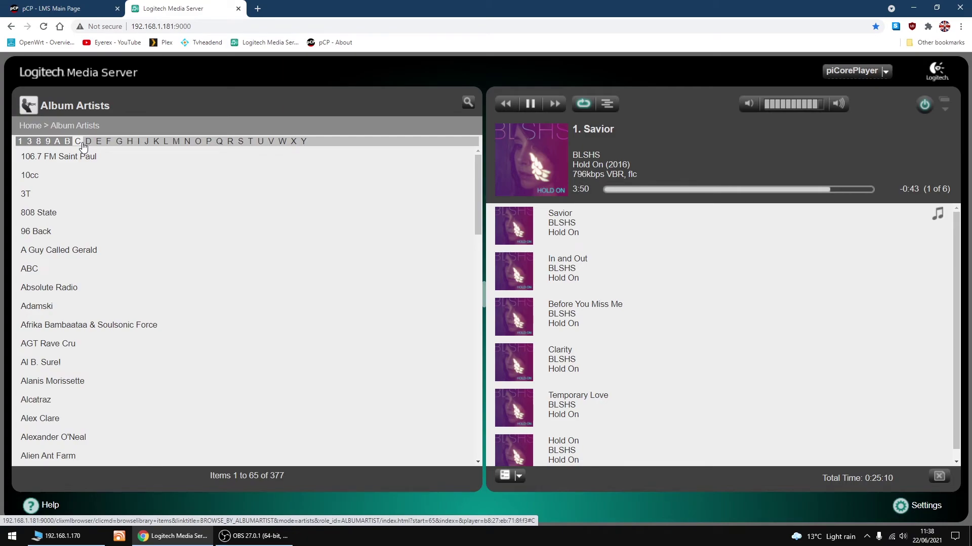
click(58, 144)
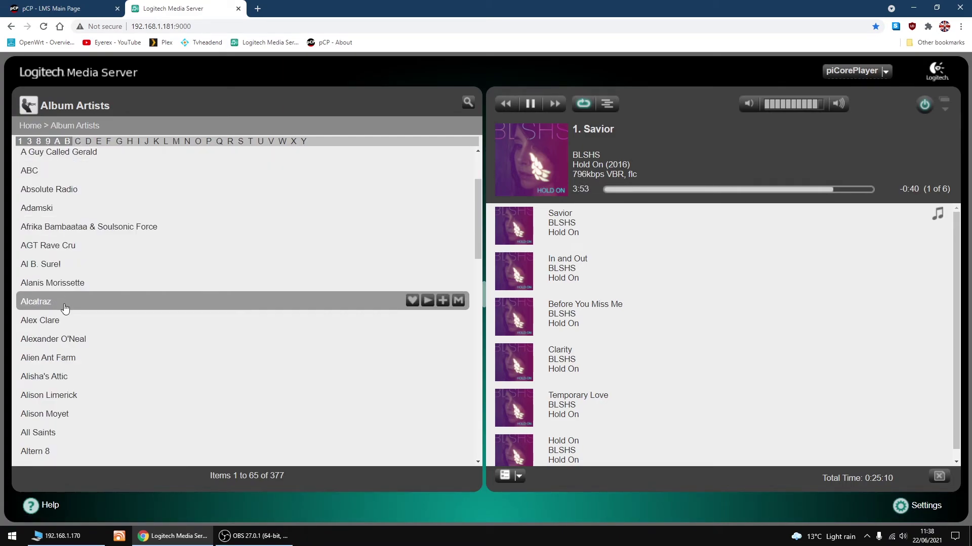
scroll(65, 311, down, 2)
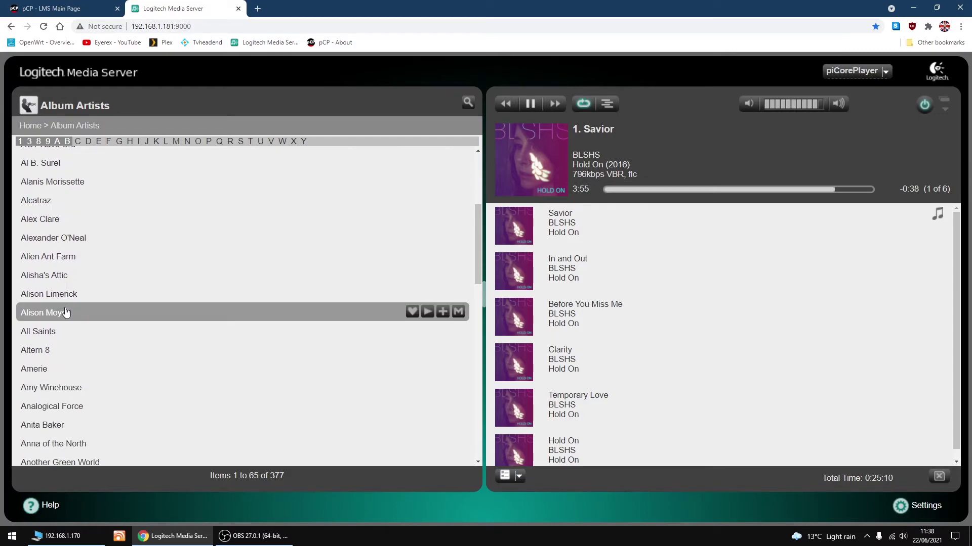
scroll(66, 312, down, 2)
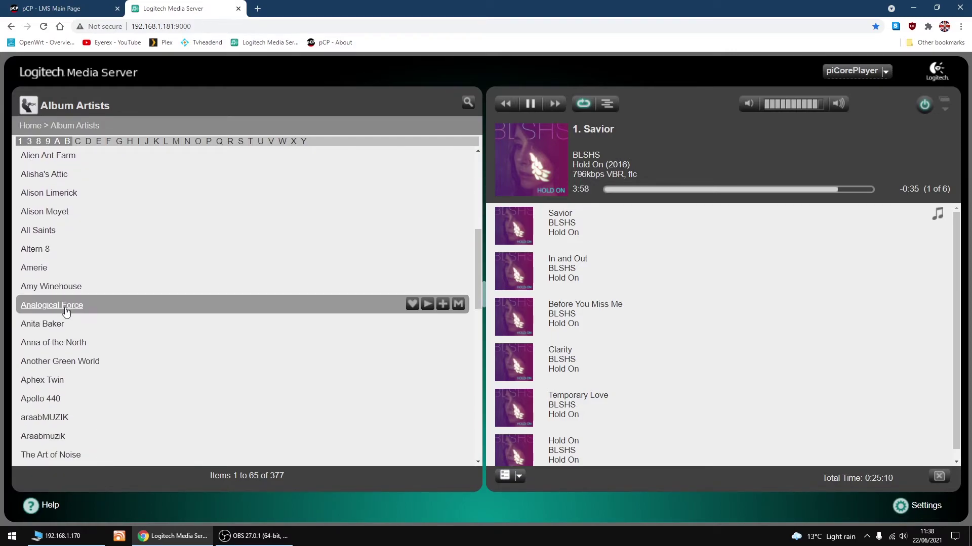
scroll(65, 311, down, 2)
scroll(66, 311, down, 2)
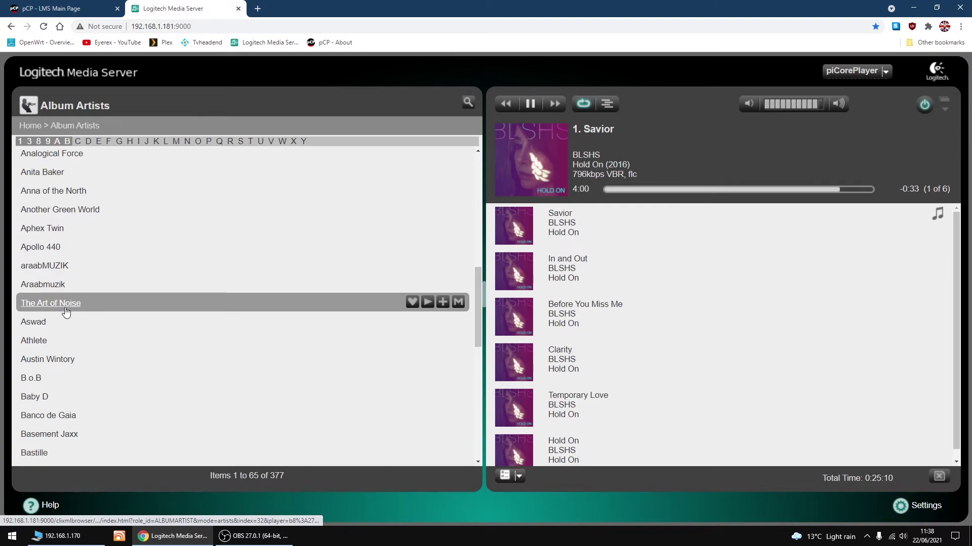
scroll(66, 311, up, 4)
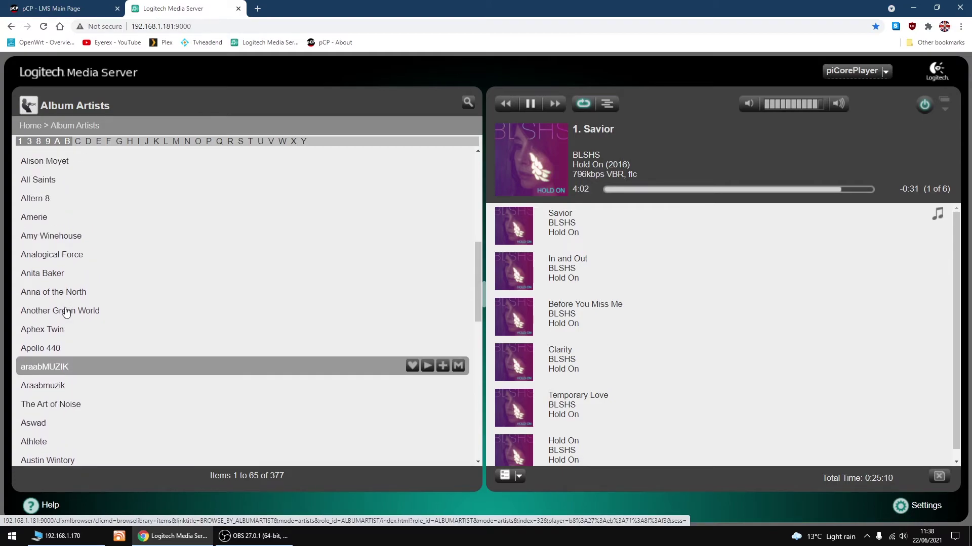
scroll(66, 311, up, 4)
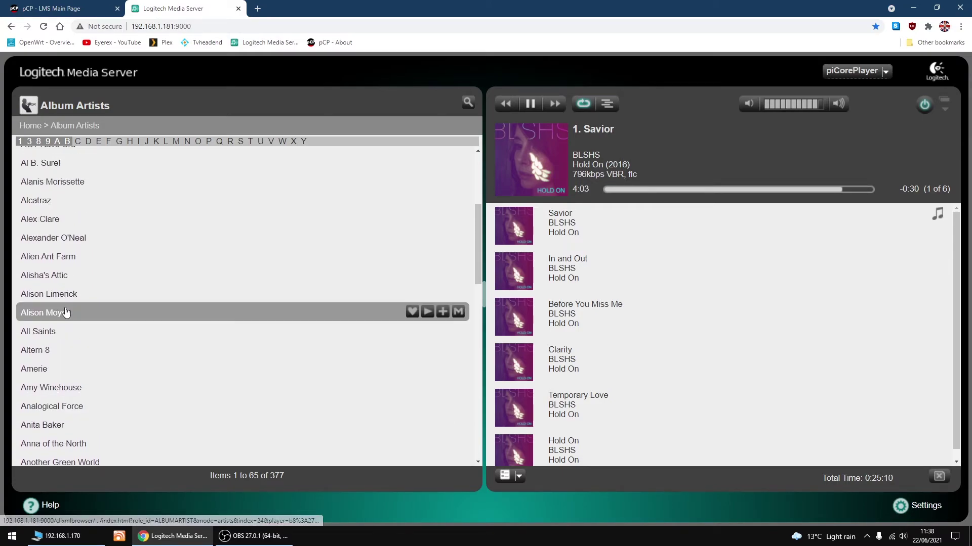
scroll(66, 312, up, 1)
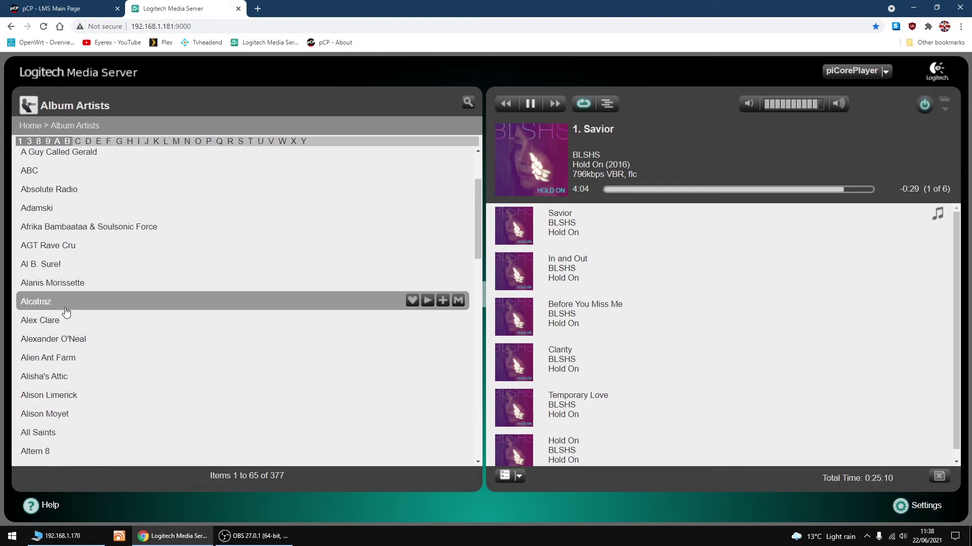
Step: Open Absolute Radio's The Frank Skinner Show and play the Lenny Lottery episode
click(51, 190)
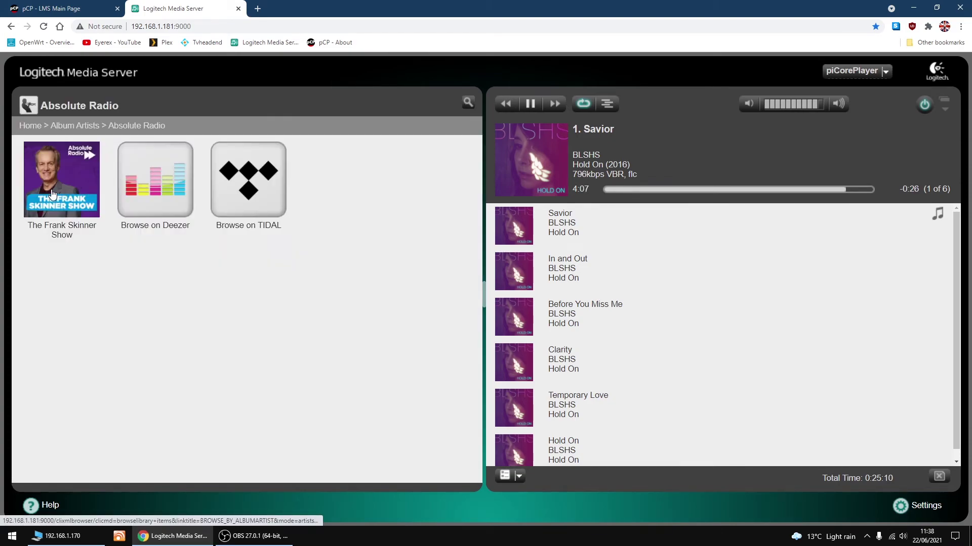
mouse_move(58, 225)
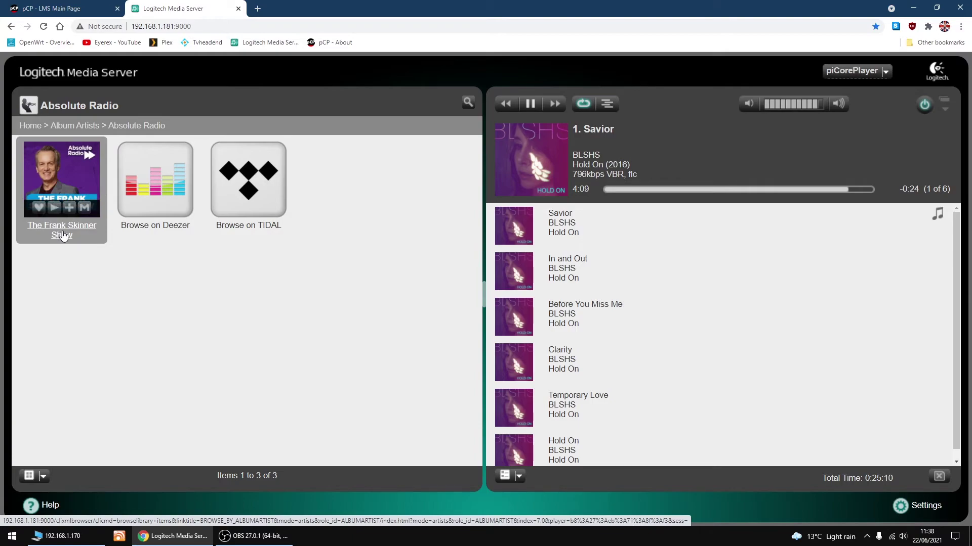
click(62, 235)
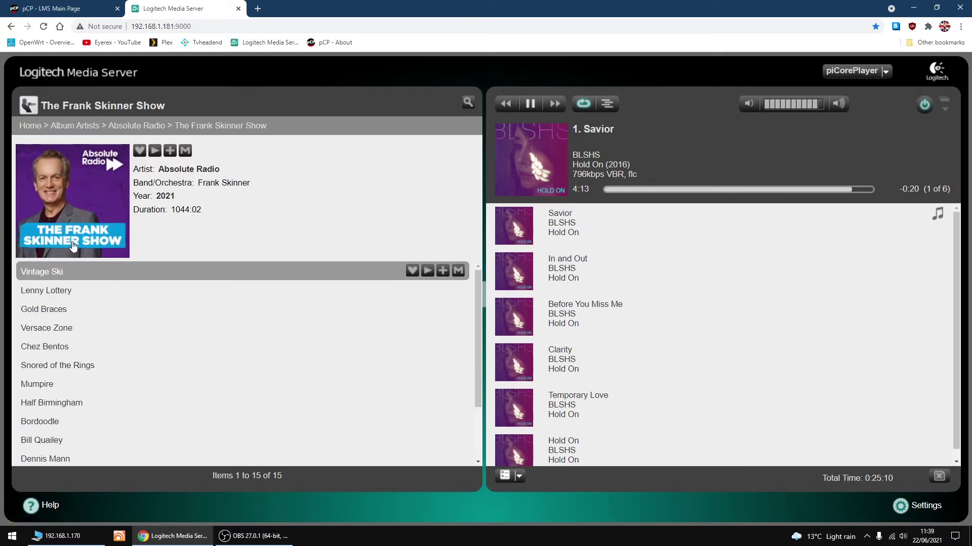
mouse_move(353, 298)
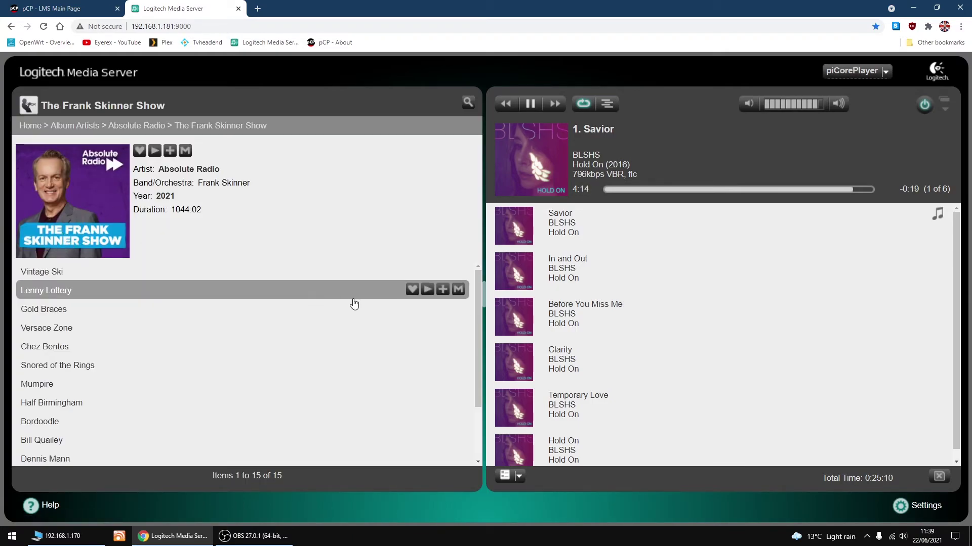
click(426, 293)
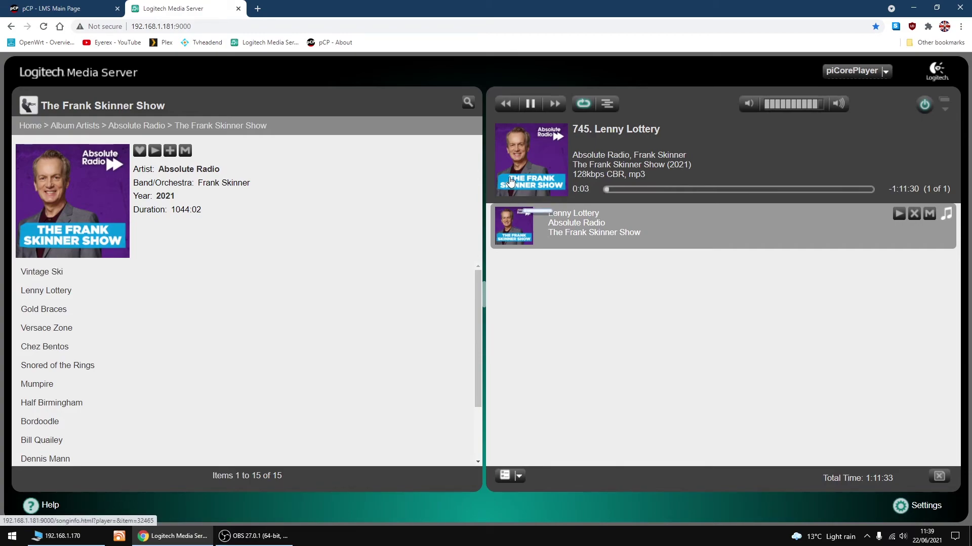
Step: Find No Such Thing As A Fish among the album artists and play episode 367, No Such Thing As A Horse Drawn Segway
click(70, 129)
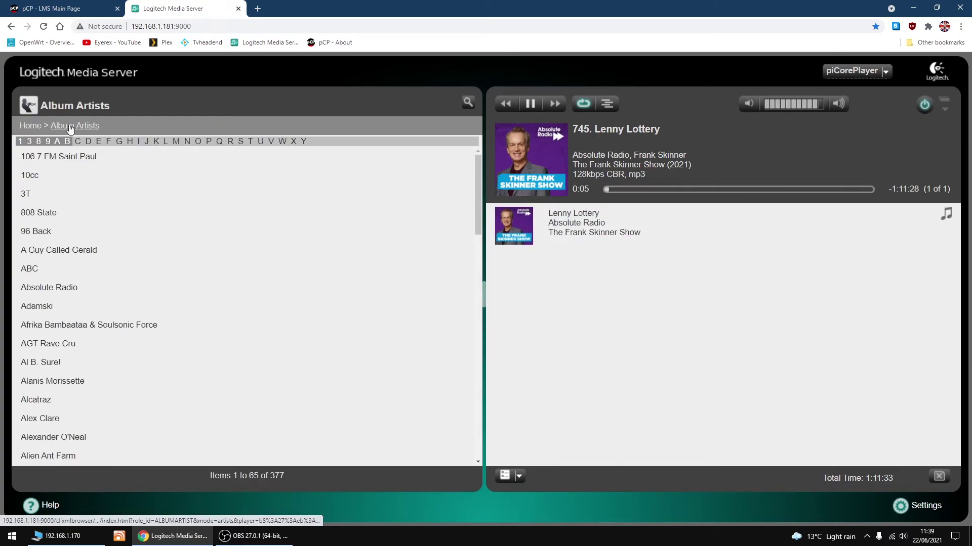
click(188, 143)
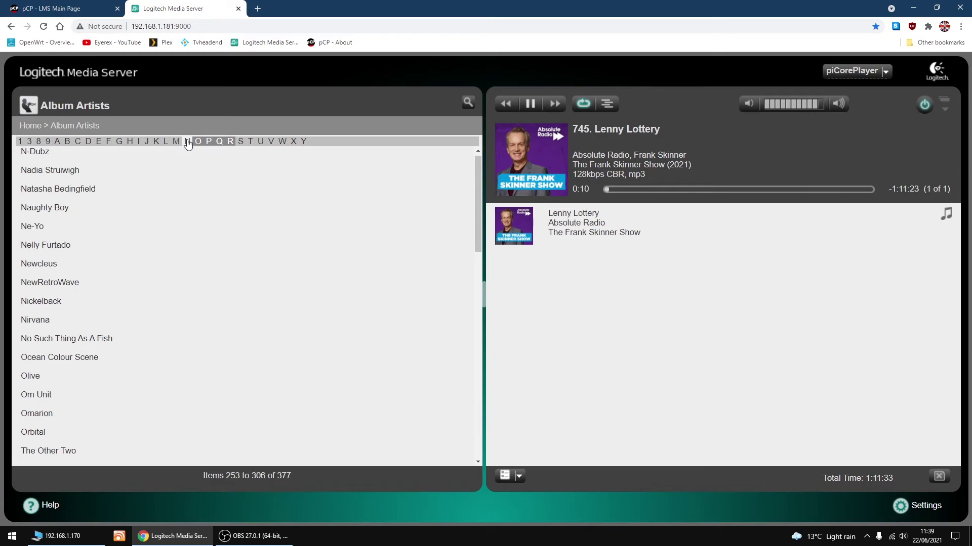
click(59, 339)
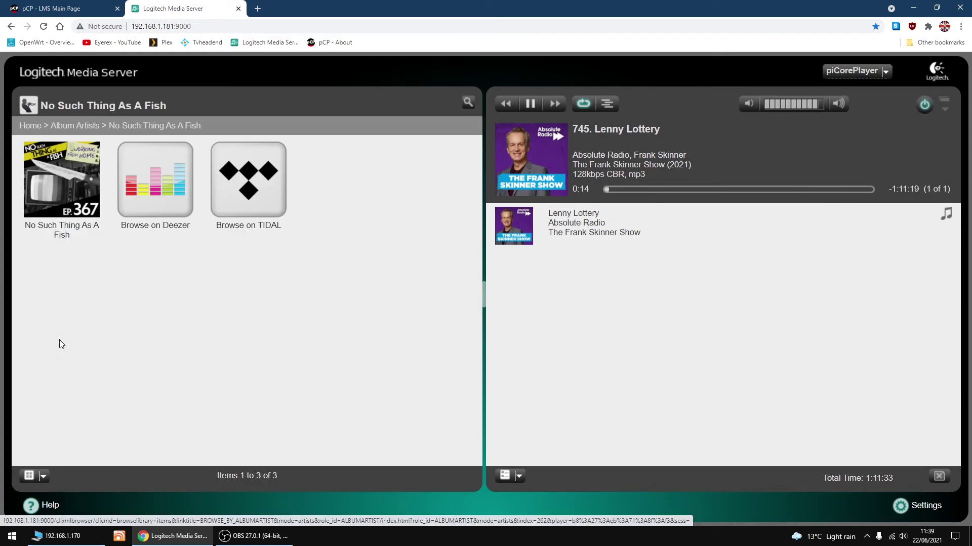
click(61, 236)
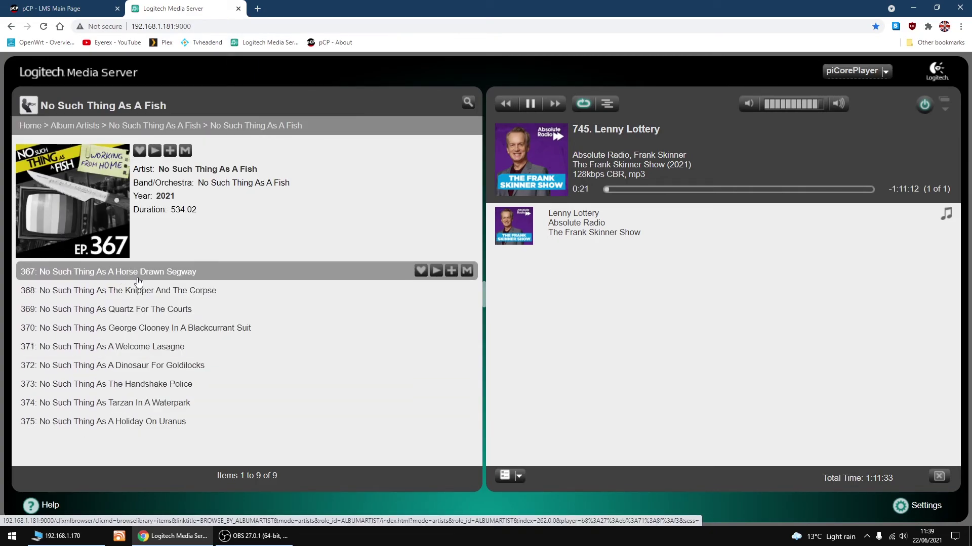
click(436, 272)
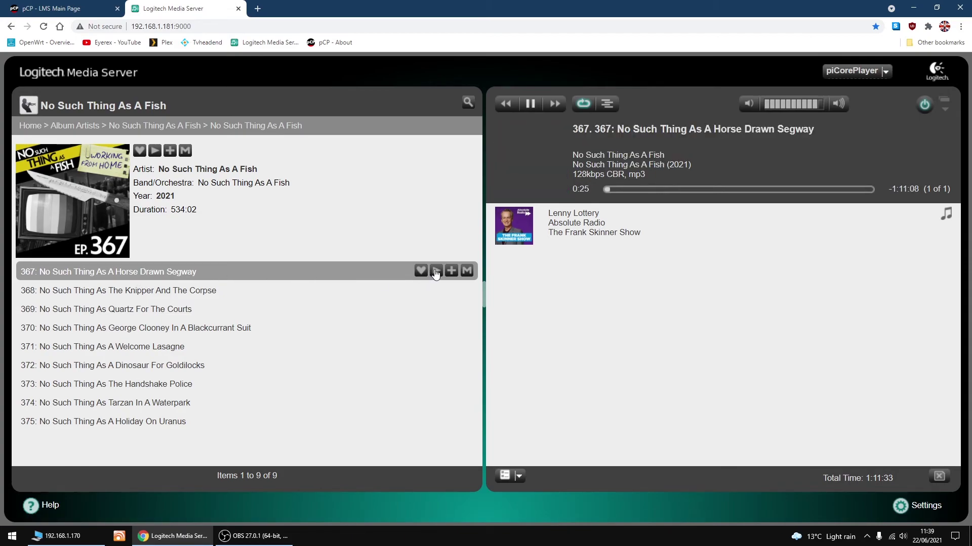